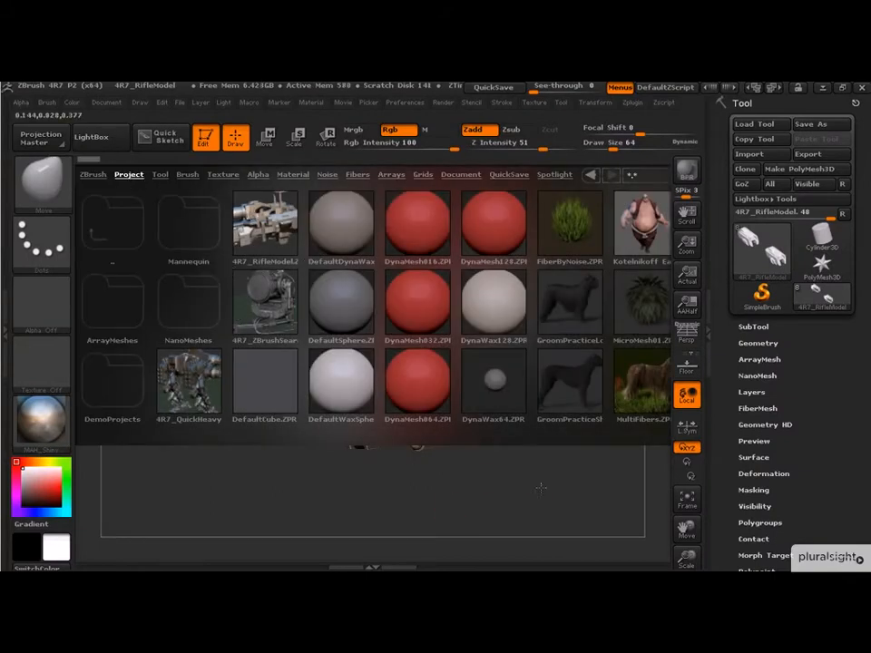
# Step: Close the LightBox browser and inspect the rifle model from several angles
pyautogui.click(96, 137)
pyautogui.moveTo(580, 202); pyautogui.dragTo(399, 193)
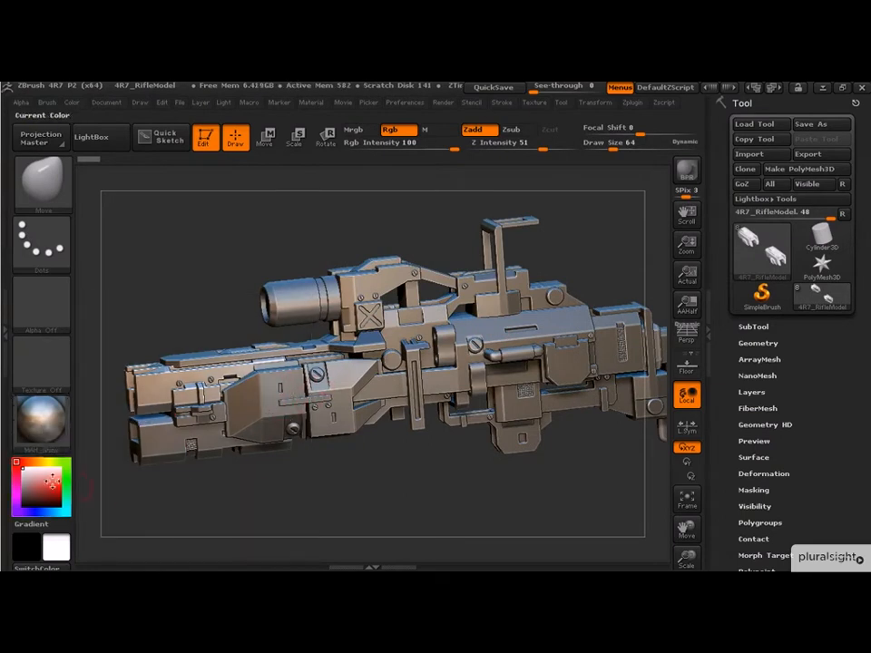
pyautogui.moveTo(369, 519); pyautogui.dragTo(606, 244)
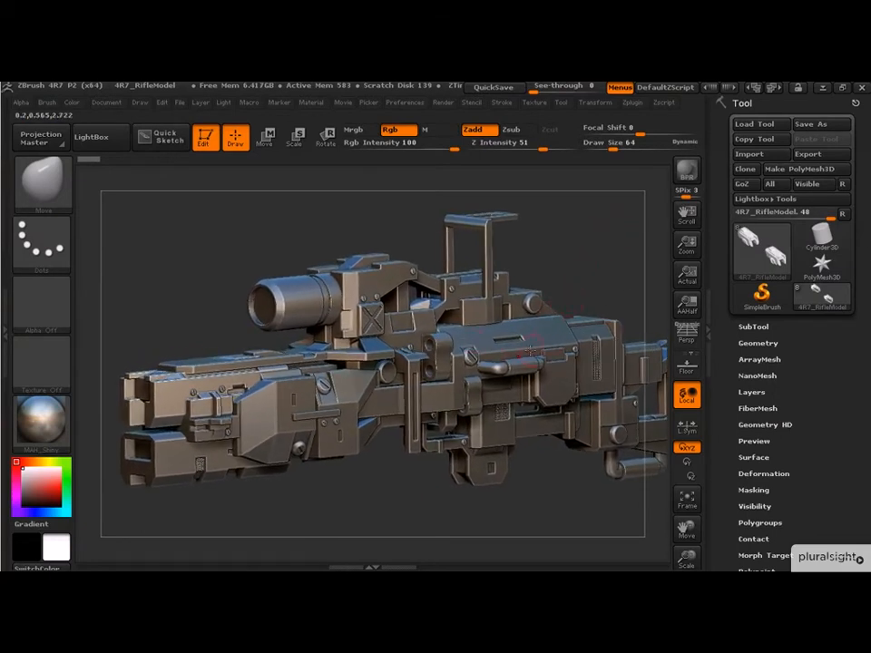
pyautogui.moveTo(593, 275)
pyautogui.mouseDown()
pyautogui.moveTo(572, 271)
pyautogui.moveTo(607, 286)
pyautogui.mouseUp()
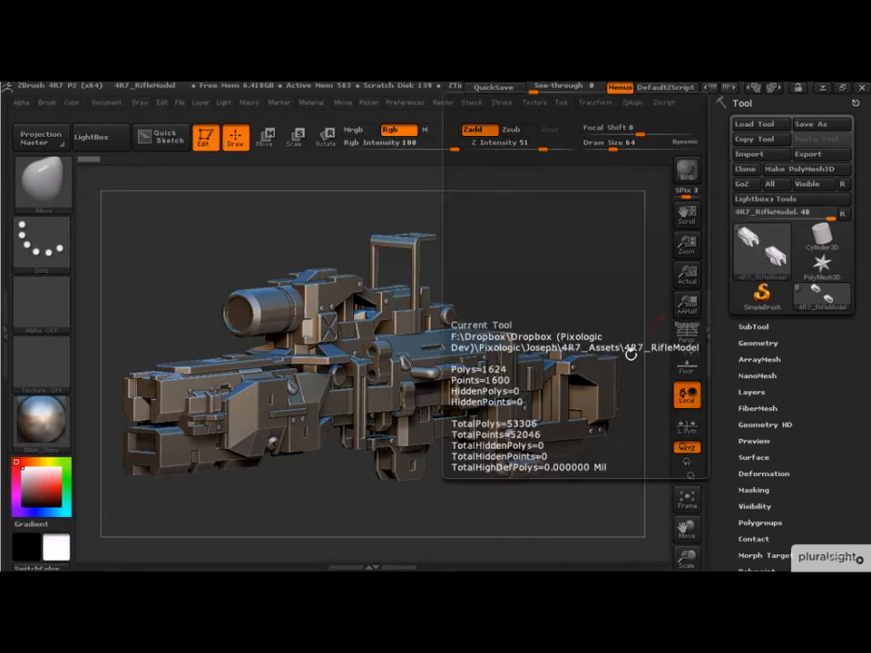
# Step: Turn on the Draw Polyframe display and inspect the polygroups on the rifle's front barrel
pyautogui.click(595, 103)
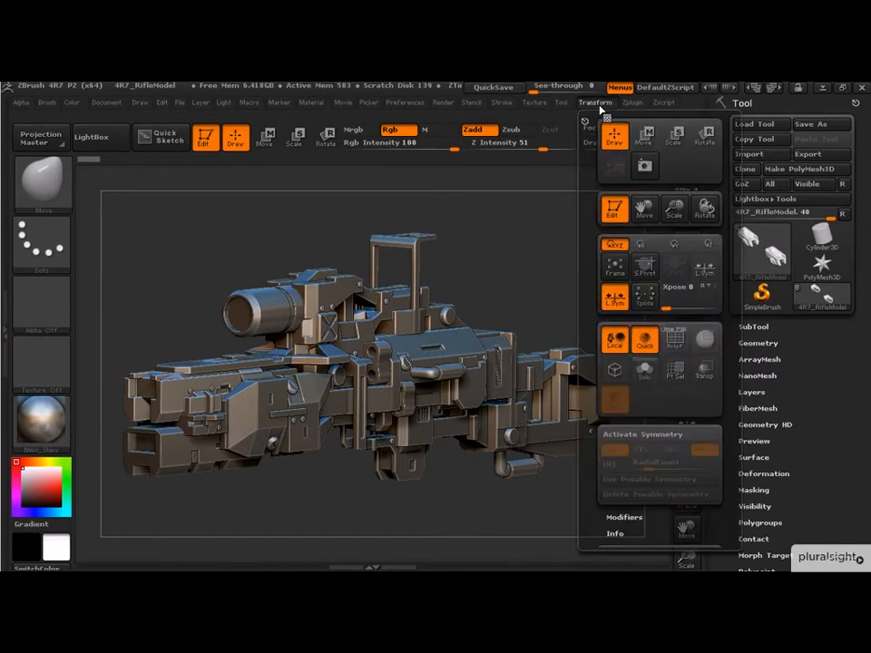
pyautogui.click(676, 341)
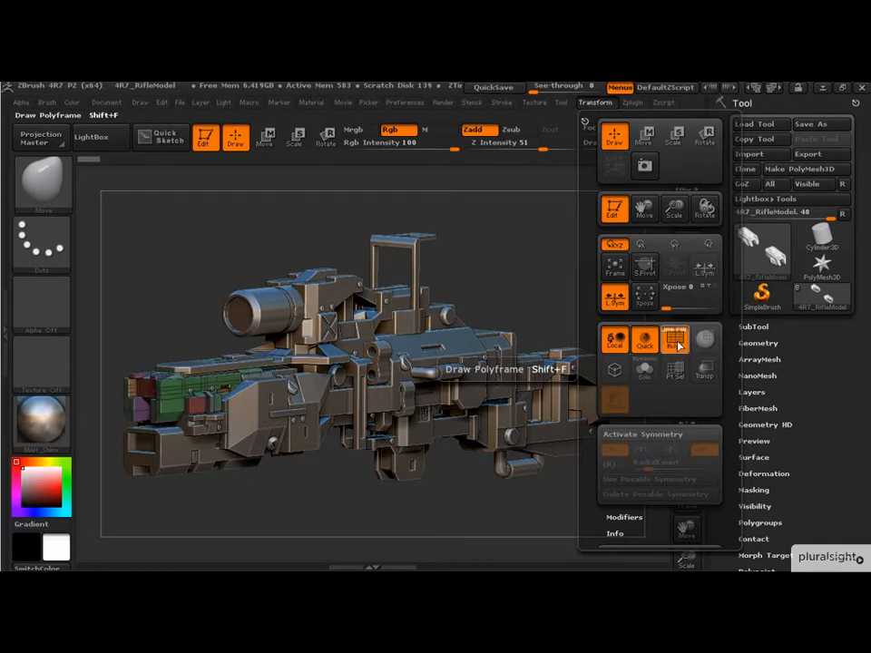
pyautogui.keyDown('alt'); pyautogui.moveTo(226, 502); pyautogui.dragTo(232, 543); pyautogui.keyUp('alt')
pyautogui.moveTo(192, 352); pyautogui.dragTo(334, 350)
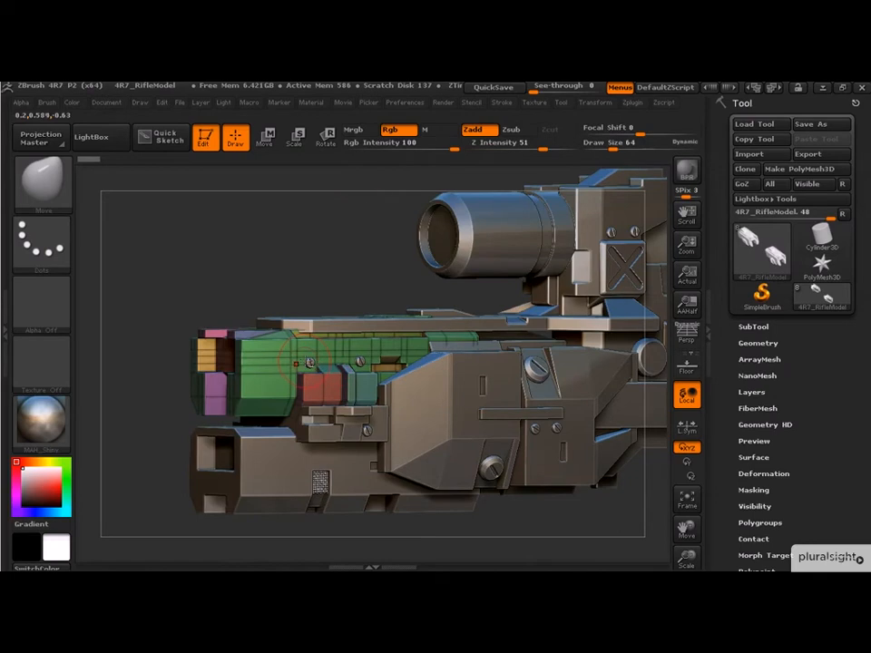
pyautogui.moveTo(366, 242); pyautogui.dragTo(379, 237)
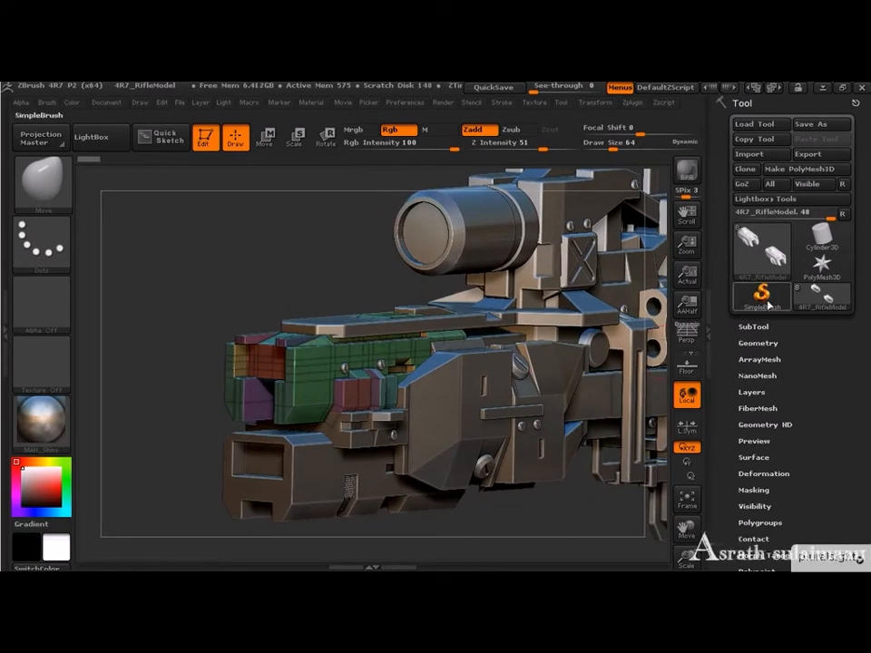
# Step: Expand the SubTool list and switch through subtools such as FrontCasing and MainHousing, ending back on 4R7_RifleModel
pyautogui.click(754, 327)
pyautogui.moveTo(725, 228); pyautogui.dragTo(739, 248)
pyautogui.click(788, 288)
pyautogui.click(791, 314)
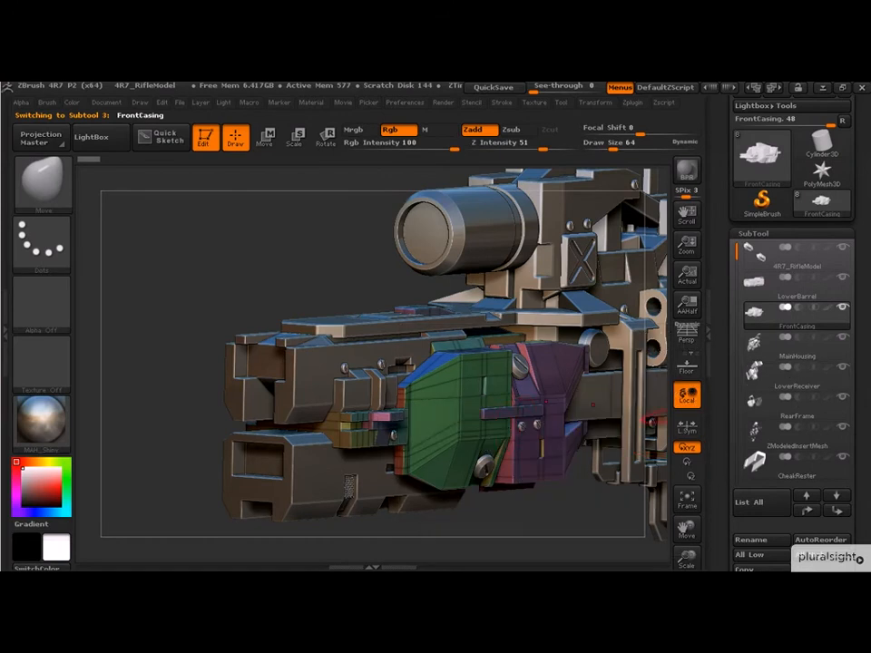
pyautogui.click(797, 359)
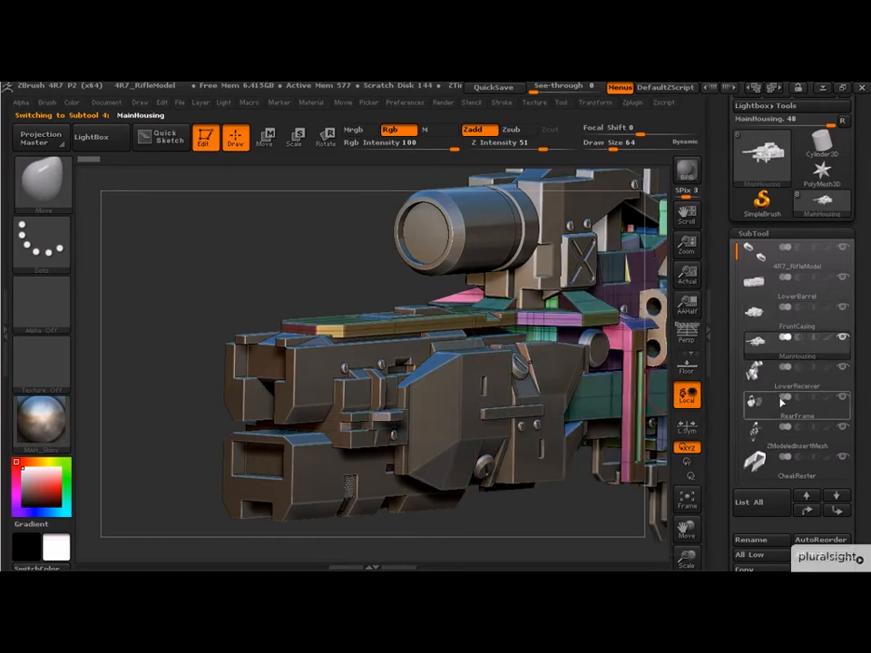
pyautogui.click(798, 373)
pyautogui.click(792, 284)
pyautogui.click(785, 263)
# Step: Pick the RearFrame subtool directly on the model, and make MainHousing the active subtool the same way
pyautogui.keyDown('alt'); pyautogui.moveTo(306, 274); pyautogui.dragTo(388, 230); pyautogui.keyUp('alt')
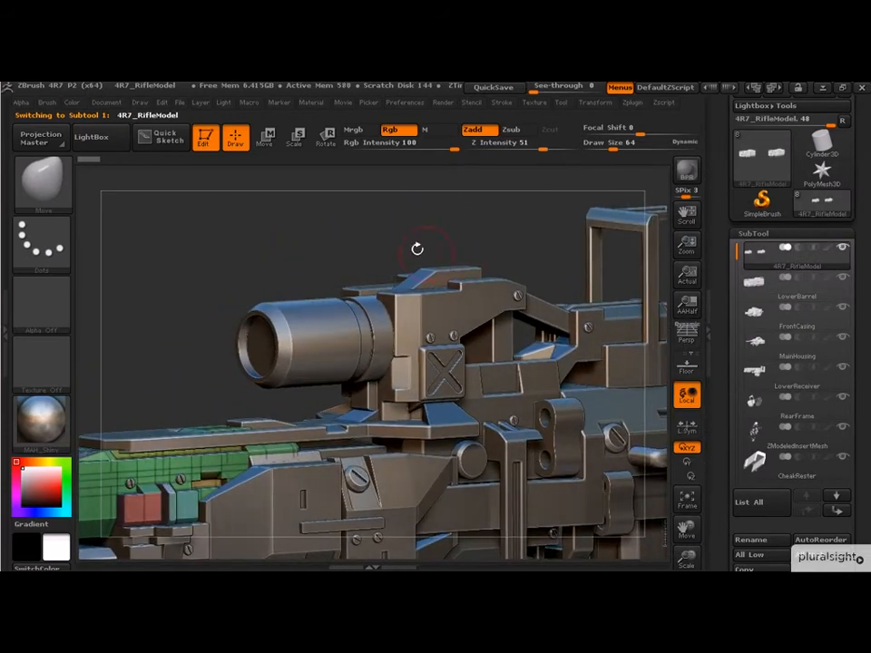
pyautogui.keyDown('alt'); pyautogui.click(475, 313); pyautogui.keyUp('alt')
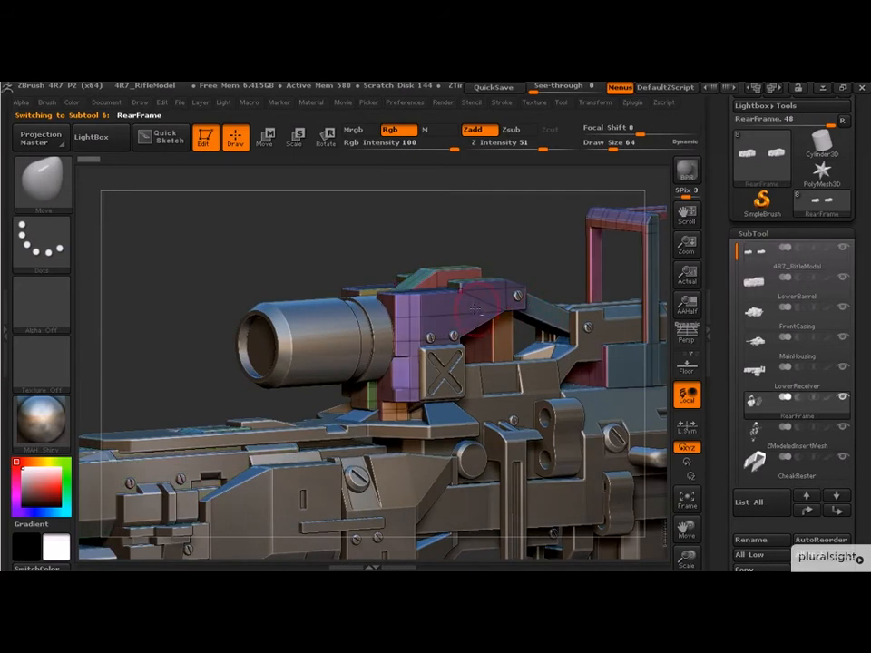
pyautogui.keyDown('alt'); pyautogui.moveTo(483, 218); pyautogui.dragTo(357, 179); pyautogui.keyUp('alt')
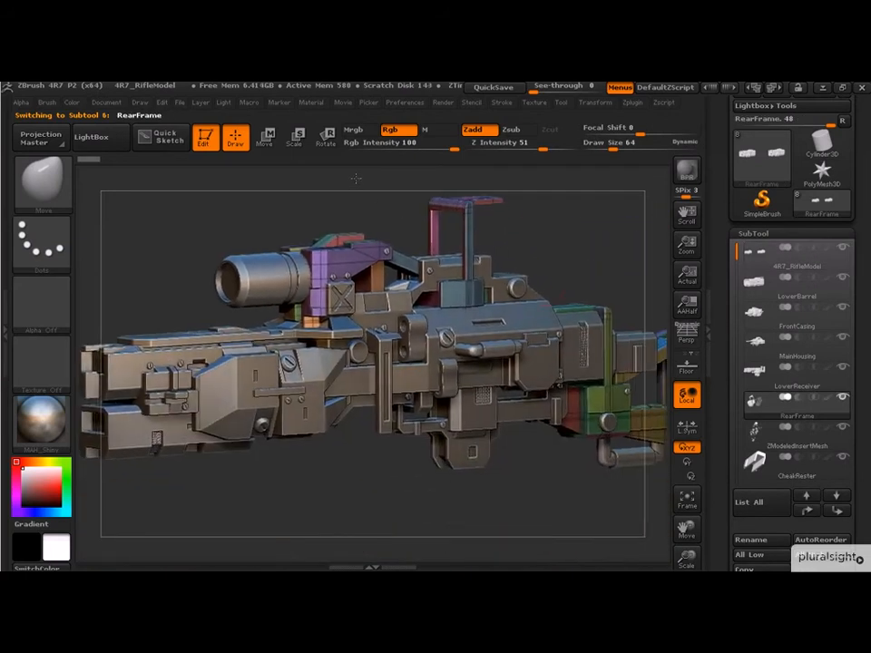
pyautogui.keyDown('alt'); pyautogui.click(526, 319); pyautogui.keyUp('alt')
pyautogui.keyDown('alt'); pyautogui.moveTo(596, 239); pyautogui.dragTo(545, 283); pyautogui.keyUp('alt')
pyautogui.moveTo(594, 220); pyautogui.dragTo(541, 366)
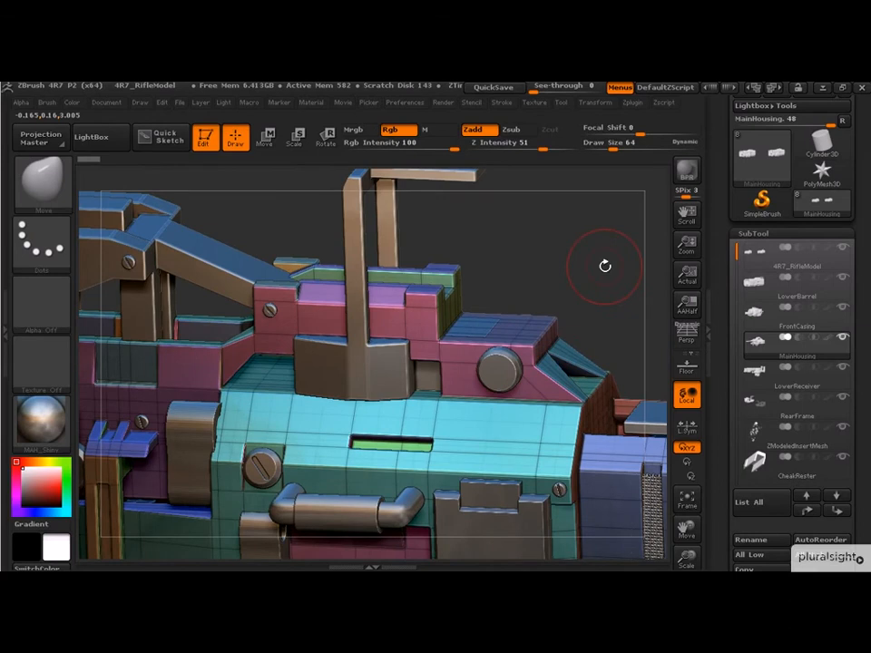
pyautogui.moveTo(606, 266); pyautogui.dragTo(607, 268)
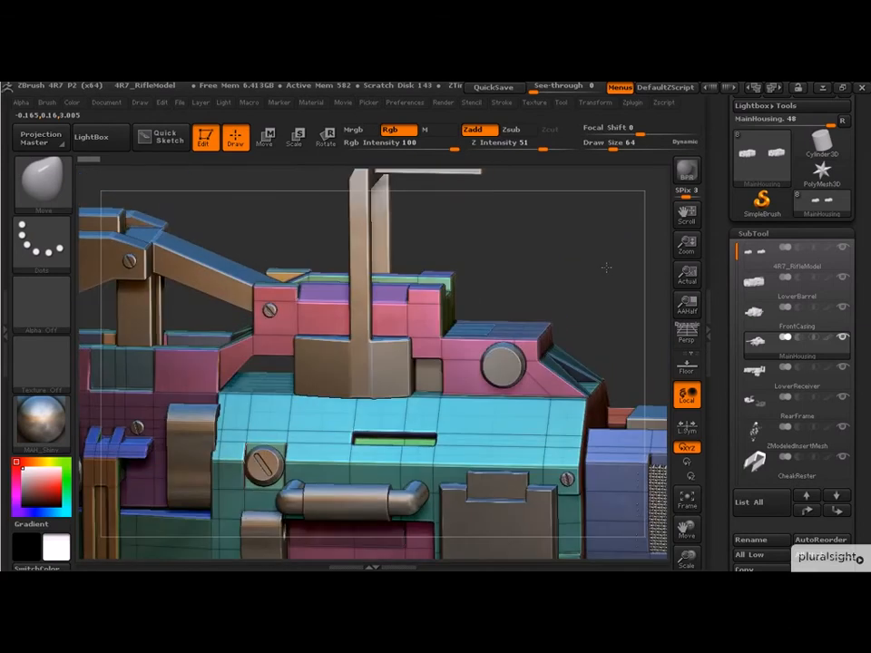
# Step: Switch the polyframe's Fill and Line options off and back on in turn to compare how MainHousing is displayed
pyautogui.click(598, 106)
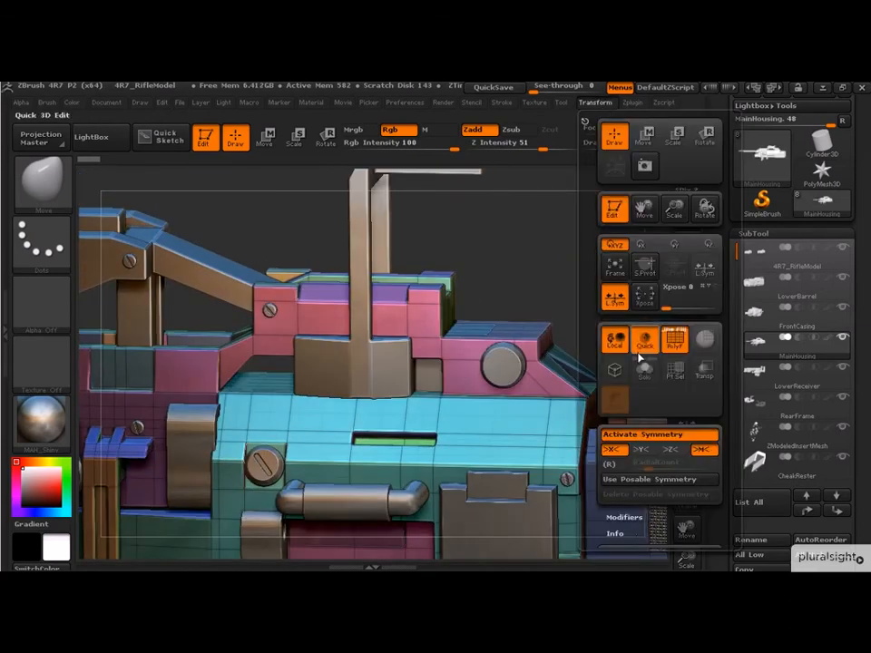
pyautogui.click(598, 105)
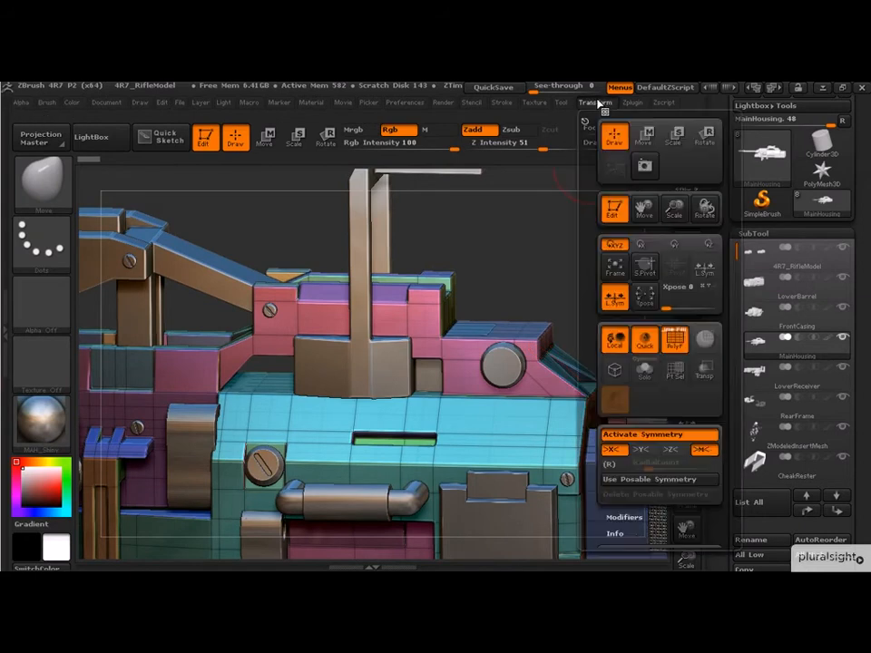
pyautogui.click(682, 337)
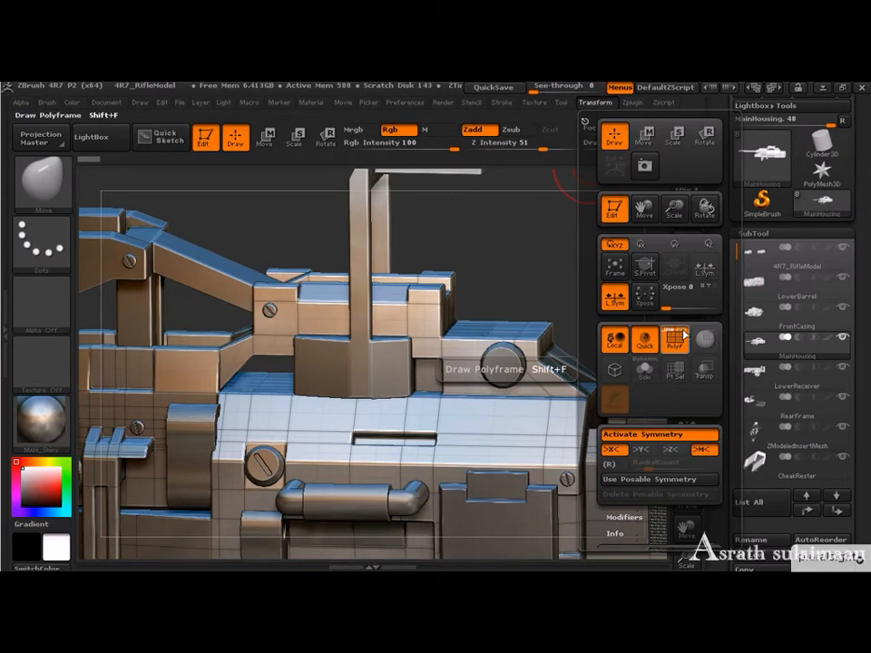
pyautogui.click(683, 338)
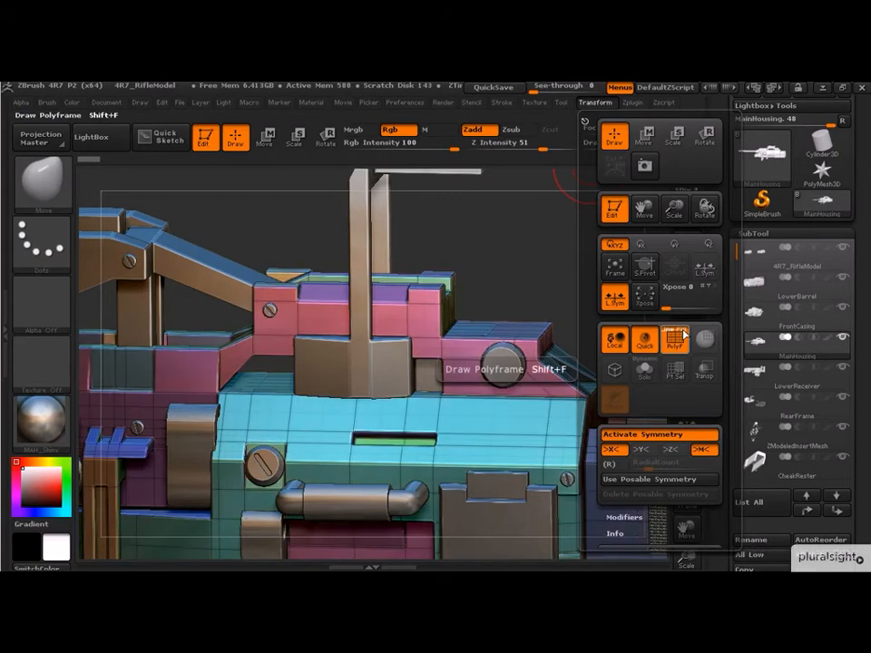
pyautogui.click(674, 335)
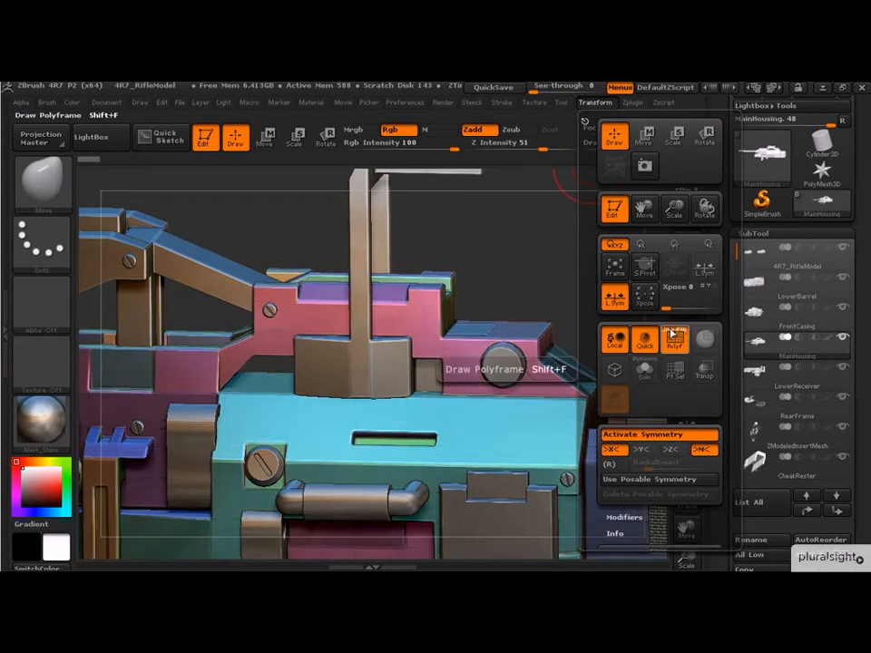
pyautogui.click(675, 336)
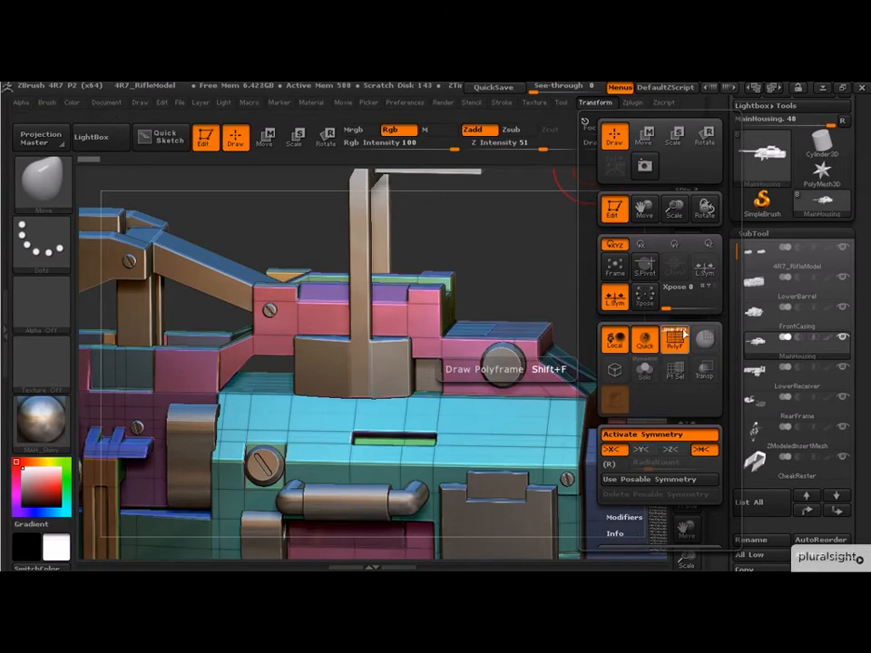
pyautogui.click(674, 334)
pyautogui.click(674, 334)
pyautogui.click(686, 334)
pyautogui.click(686, 334)
# Step: Turn on transparency for the inactive subtools and view the rifle in side and rotated views
pyautogui.click(705, 373)
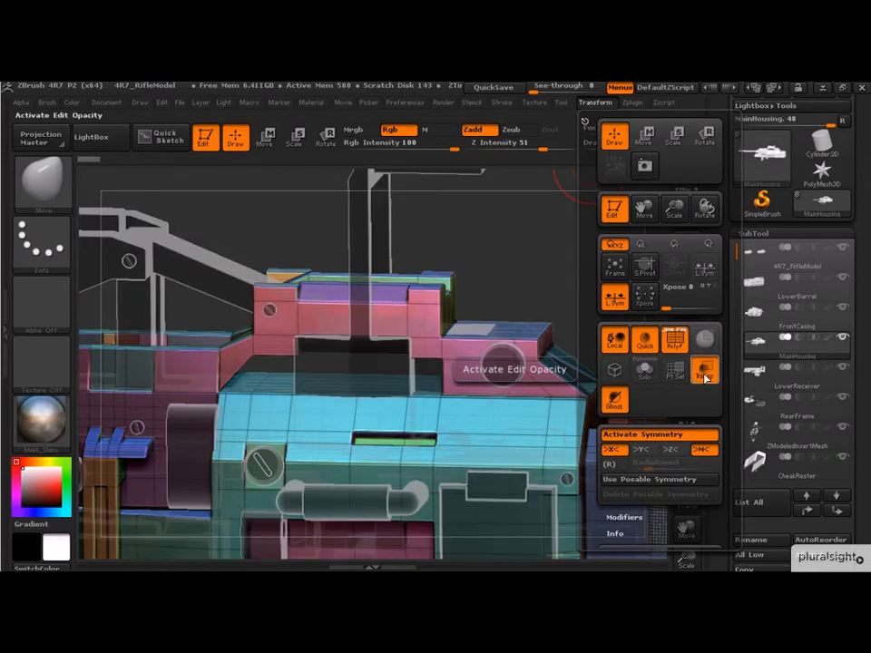
pyautogui.moveTo(567, 295)
pyautogui.keyDown('alt'); pyautogui.mouseDown()
pyautogui.moveTo(509, 294)
pyautogui.moveTo(582, 270)
pyautogui.moveTo(583, 255)
pyautogui.mouseUp(); pyautogui.keyUp('alt')
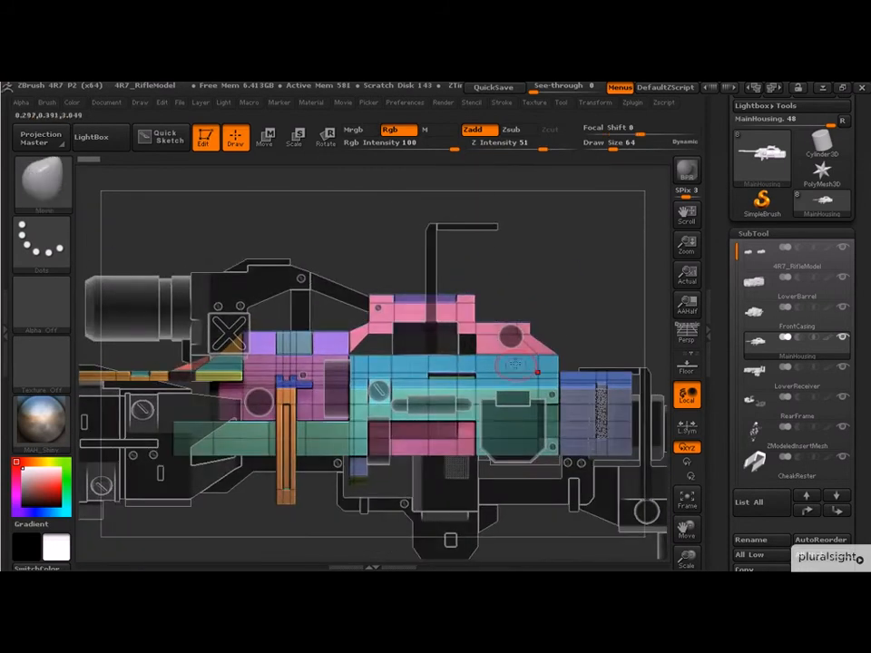
pyautogui.keyDown('alt'); pyautogui.moveTo(575, 295); pyautogui.dragTo(539, 308); pyautogui.keyUp('alt')
pyautogui.keyDown('alt'); pyautogui.moveTo(600, 312); pyautogui.dragTo(637, 300); pyautogui.keyUp('alt')
pyautogui.keyDown('alt'); pyautogui.moveTo(526, 294); pyautogui.dragTo(664, 281); pyautogui.keyUp('alt')
pyautogui.keyDown('alt'); pyautogui.moveTo(619, 228); pyautogui.dragTo(543, 235); pyautogui.keyUp('alt')
pyautogui.keyDown('alt'); pyautogui.moveTo(608, 289); pyautogui.dragTo(537, 262); pyautogui.keyUp('alt')
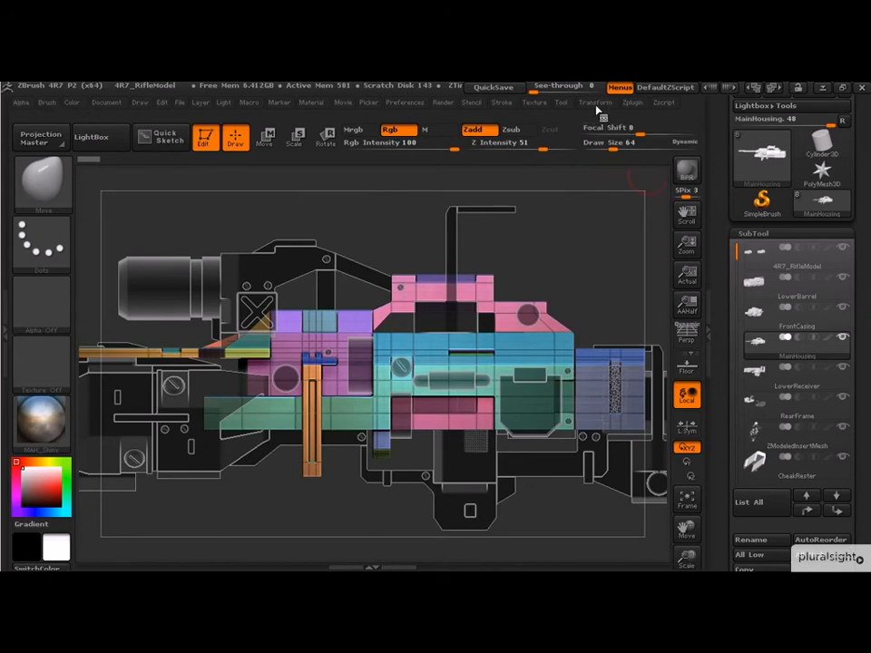
# Step: Toggle Ghost transparency off and on to compare both transparency styles, leaving Ghost on
pyautogui.click(597, 105)
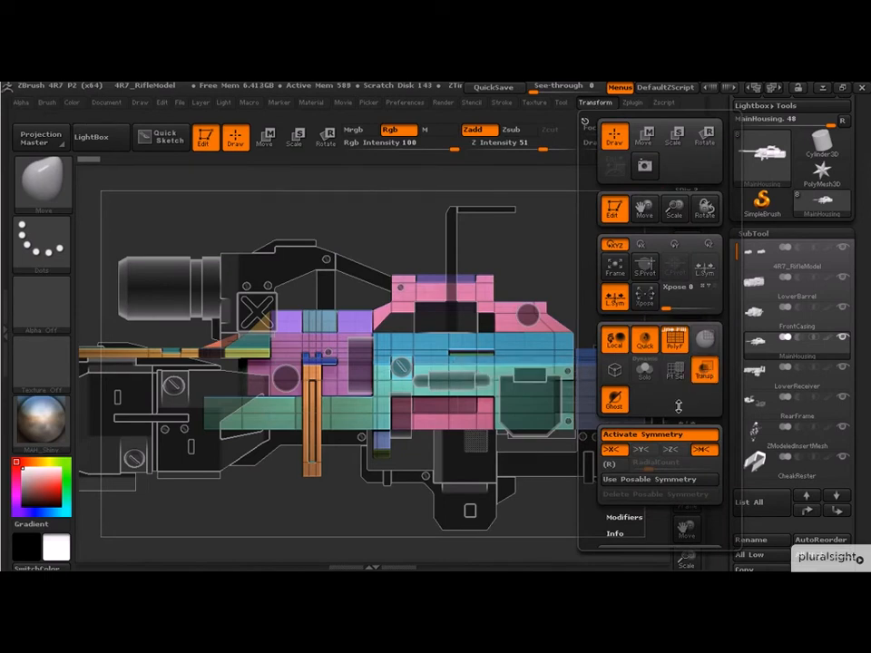
pyautogui.click(615, 401)
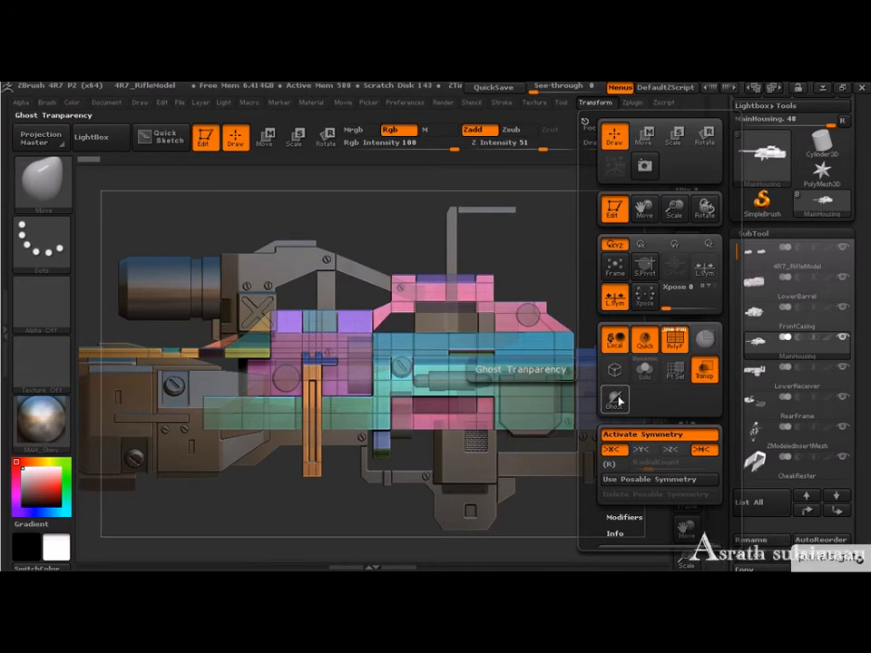
pyautogui.click(617, 402)
pyautogui.click(617, 401)
pyautogui.click(618, 401)
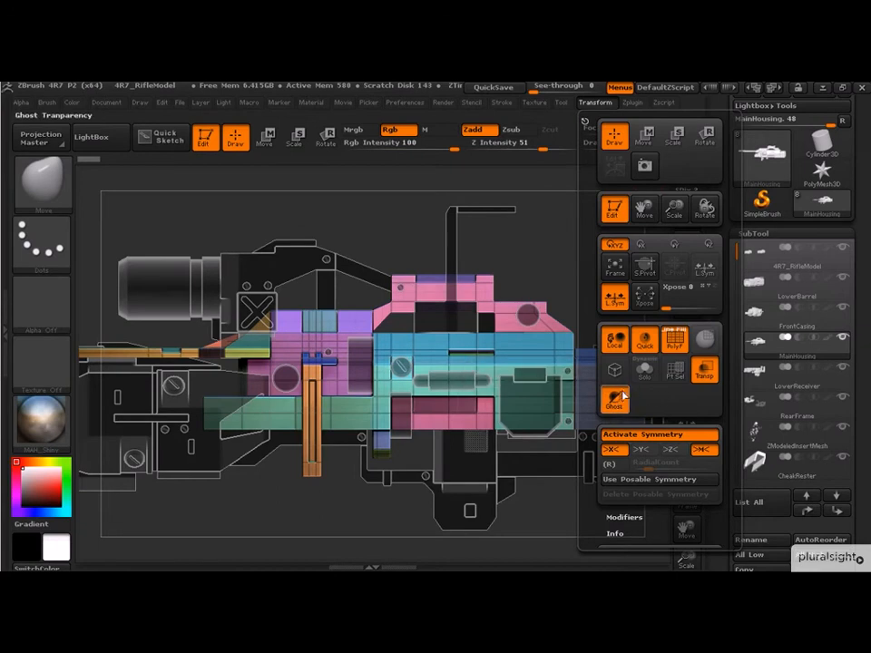
# Step: Turn off transparency and bring the rifle back to an angled view
pyautogui.keyDown('alt'); pyautogui.moveTo(605, 281); pyautogui.dragTo(557, 276); pyautogui.keyUp('alt')
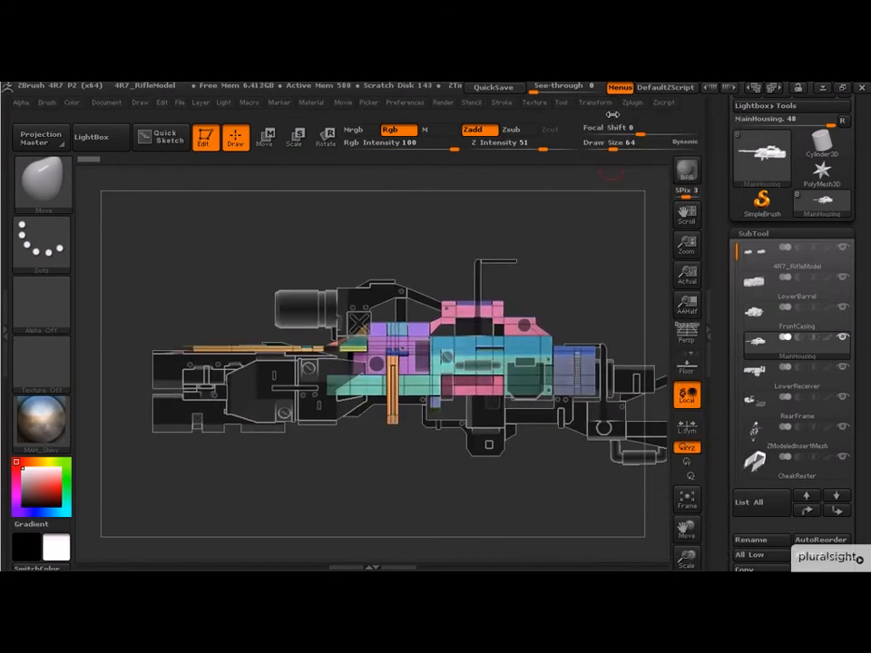
pyautogui.click(606, 105)
pyautogui.click(713, 378)
pyautogui.moveTo(556, 301); pyautogui.dragTo(549, 261)
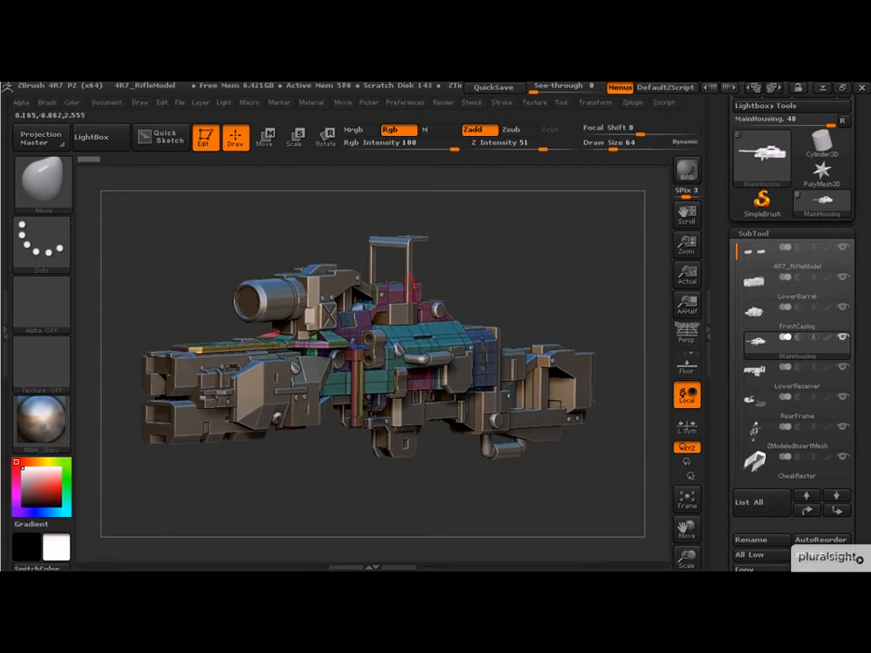
# Step: Toggle Perspective Distortion to compare the views, leaving perspective on
pyautogui.click(687, 338)
pyautogui.click(687, 338)
pyautogui.click(687, 338)
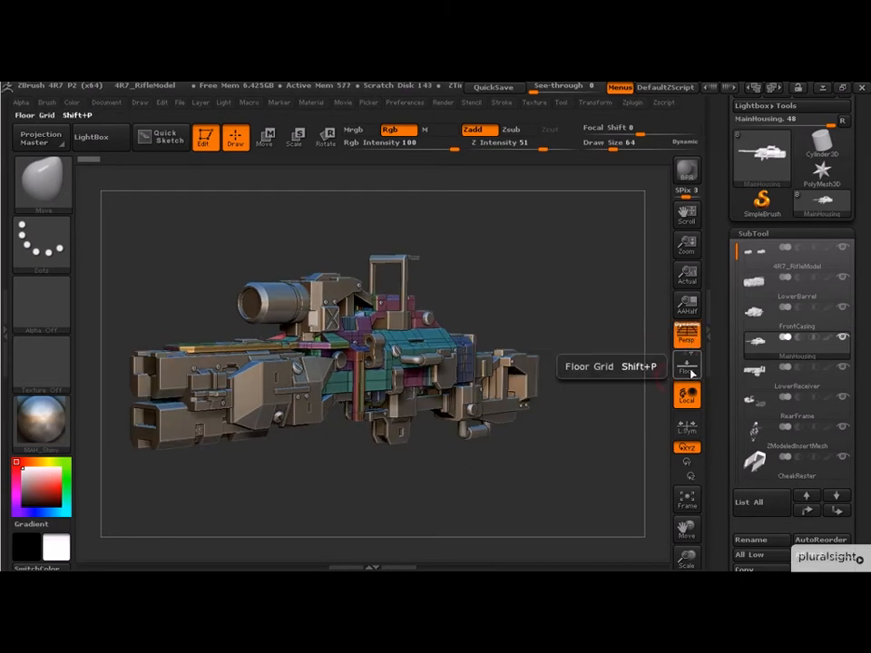
# Step: Show the floor grid beneath the rifle and inspect it from different angles
pyautogui.click(691, 371)
pyautogui.moveTo(536, 304); pyautogui.dragTo(526, 447)
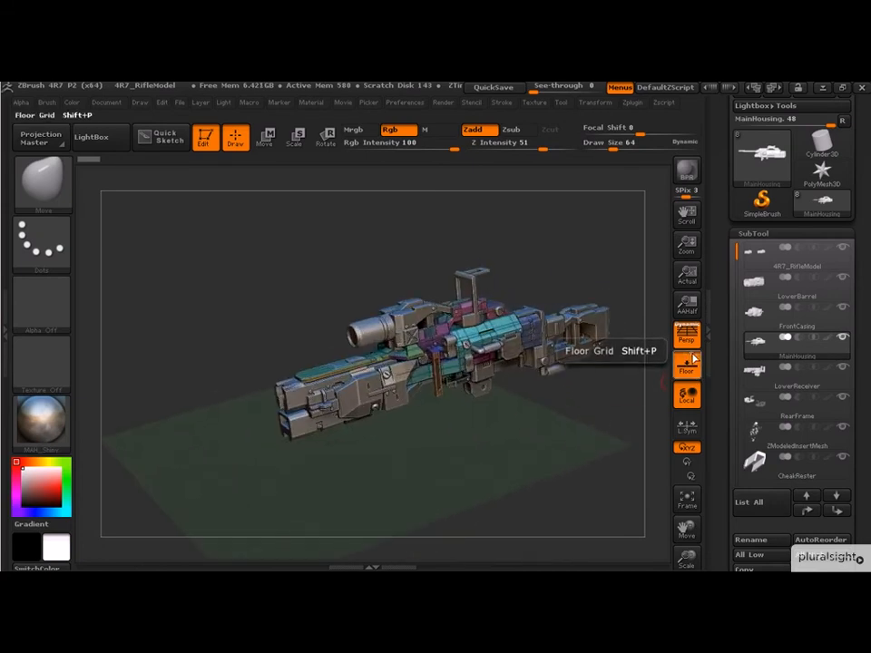
pyautogui.moveTo(550, 431); pyautogui.dragTo(533, 420)
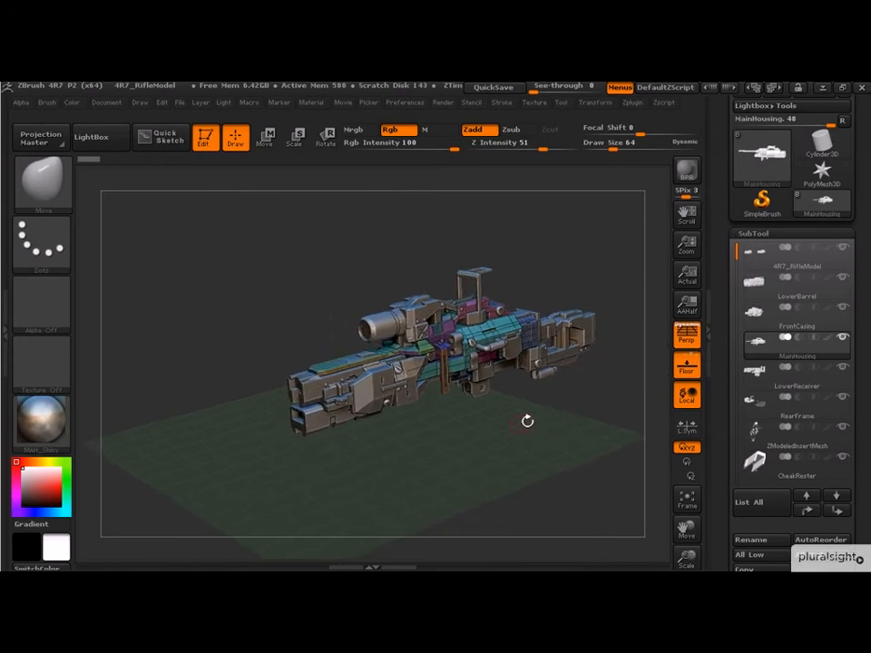
# Step: Toggle the grid's other axis planes and the floor itself to compare them, leaving only the floor plane shown
pyautogui.click(688, 361)
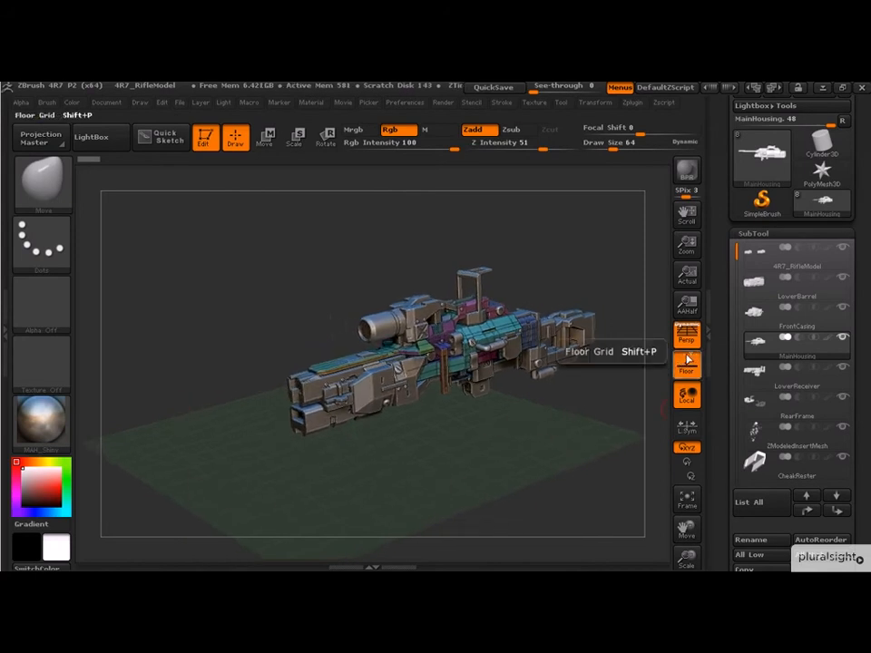
pyautogui.moveTo(577, 424)
pyautogui.mouseDown()
pyautogui.moveTo(625, 401)
pyautogui.moveTo(570, 413)
pyautogui.mouseUp()
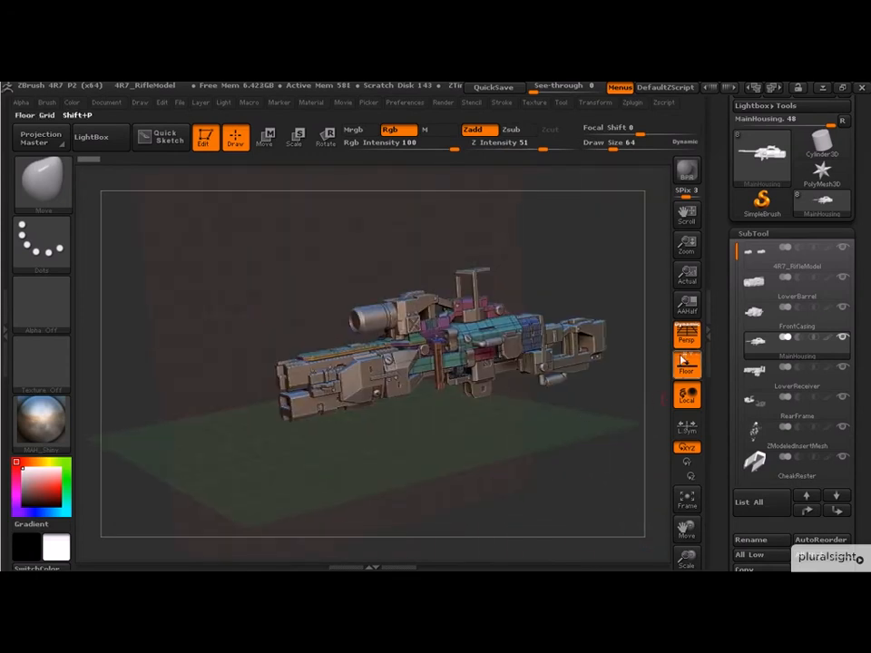
pyautogui.click(687, 359)
pyautogui.click(695, 362)
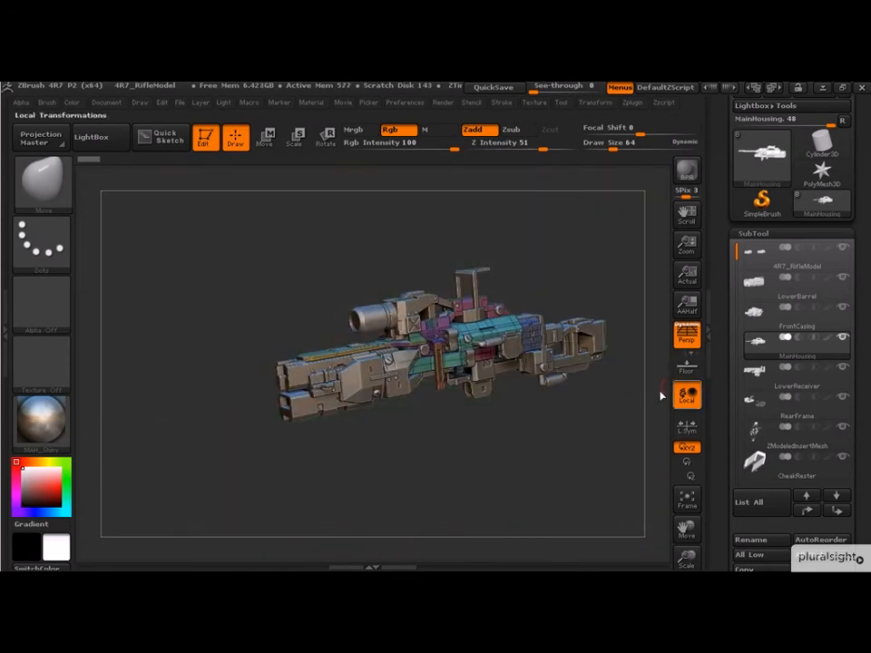
pyautogui.click(695, 359)
pyautogui.moveTo(581, 410); pyautogui.dragTo(505, 459)
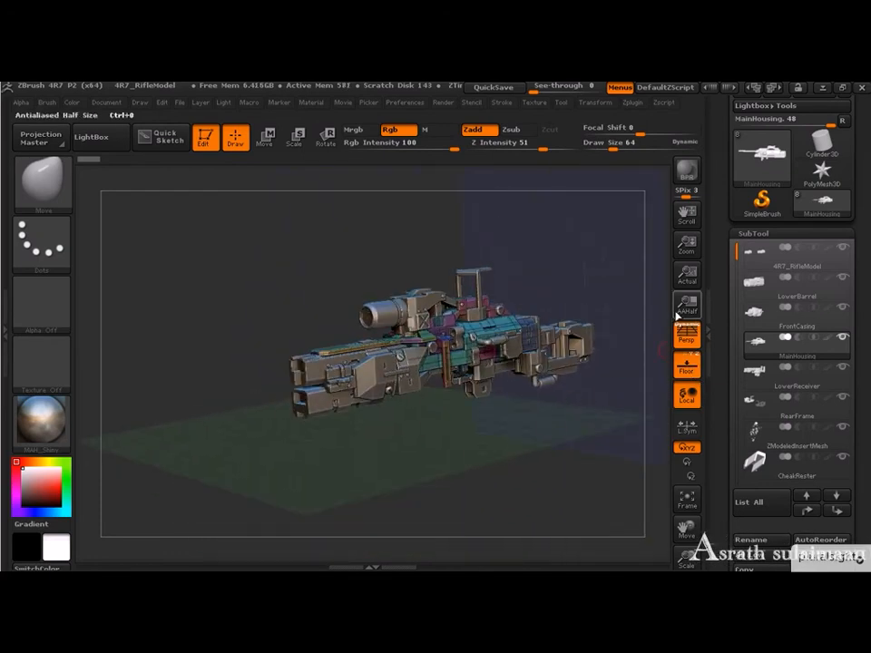
# Step: Toggle the floor grid to compare the views, leaving it hidden
pyautogui.click(695, 363)
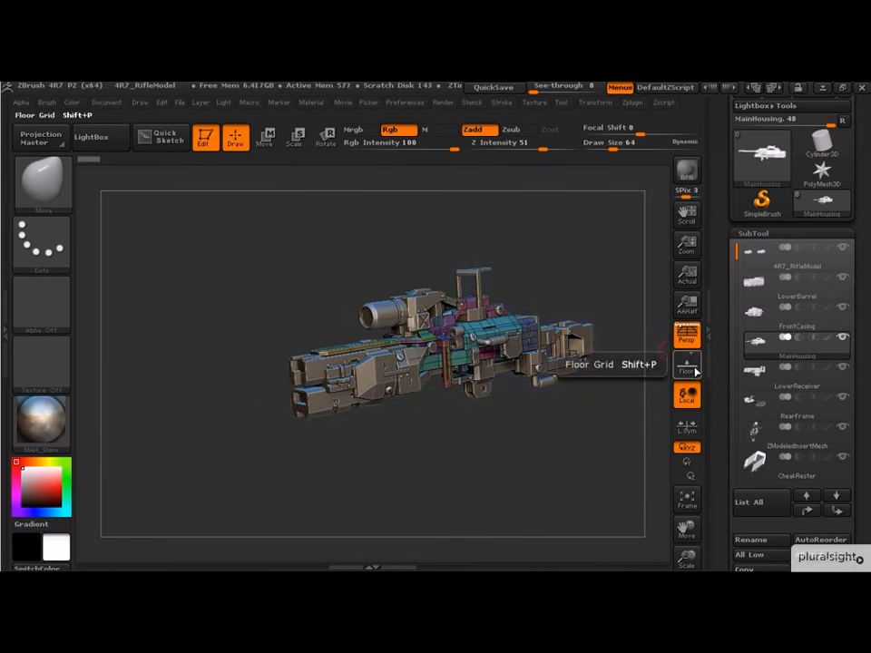
pyautogui.click(695, 365)
pyautogui.click(695, 365)
# Step: Shift the rifle away from the canvas centre and fit the active MainHousing mesh back to the view
pyautogui.moveTo(560, 439); pyautogui.dragTo(441, 362)
pyautogui.keyDown('alt'); pyautogui.moveTo(476, 409); pyautogui.dragTo(412, 375); pyautogui.keyUp('alt')
pyautogui.moveTo(463, 381); pyautogui.dragTo(489, 349)
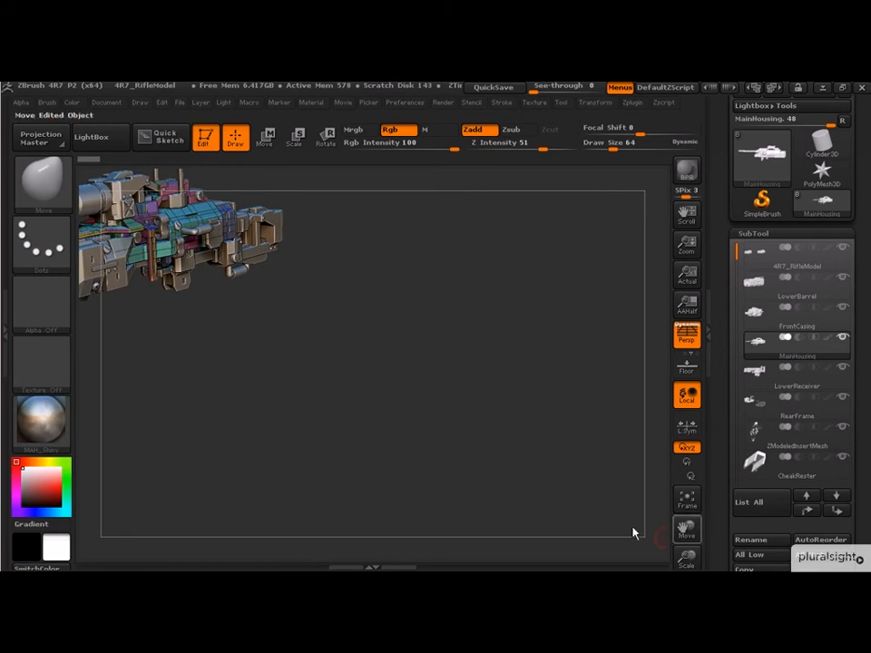
pyautogui.click(691, 505)
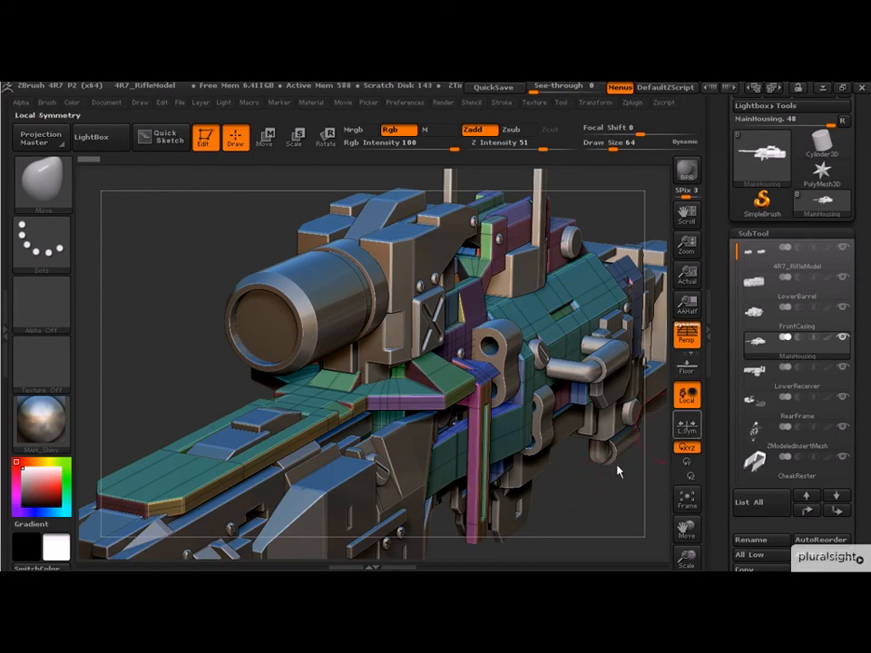
# Step: Examine the rifle from the front and side angles and at different distances, and check the subtool previews in the list
pyautogui.moveTo(620, 515); pyautogui.dragTo(535, 497)
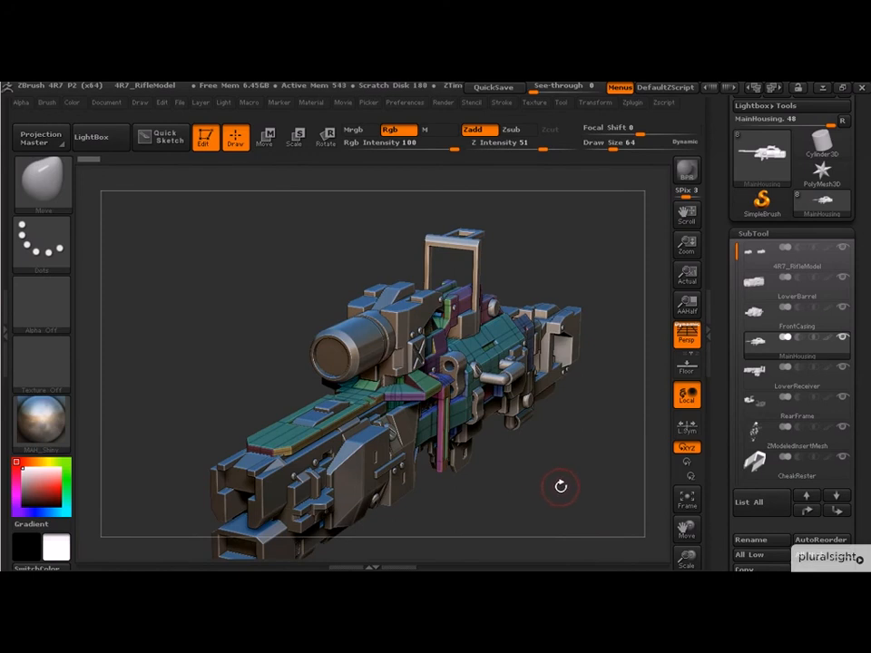
pyautogui.keyDown('alt'); pyautogui.moveTo(554, 471); pyautogui.dragTo(503, 498); pyautogui.keyUp('alt')
pyautogui.moveTo(614, 258); pyautogui.dragTo(551, 271)
pyautogui.moveTo(600, 289); pyautogui.dragTo(568, 313)
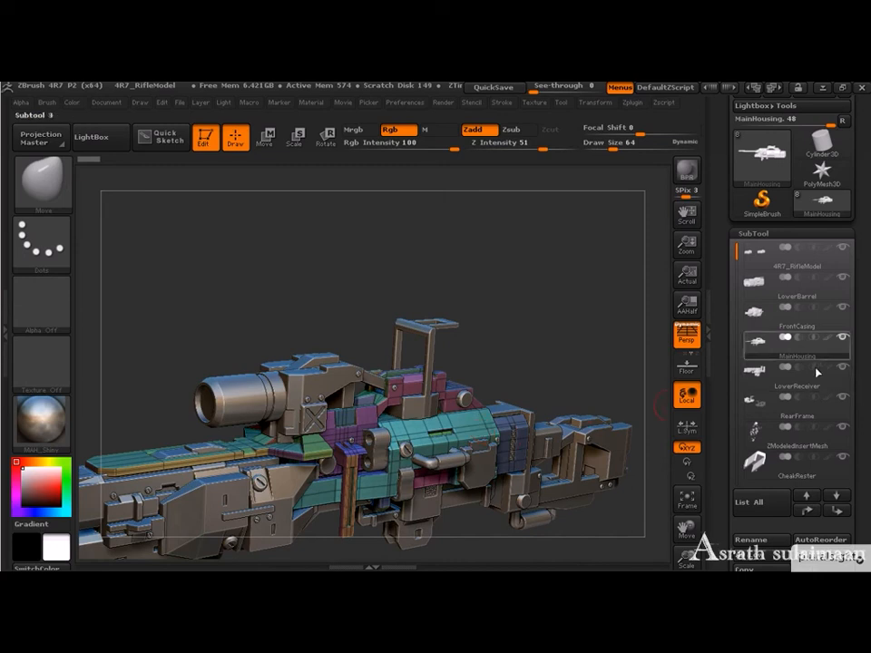
pyautogui.moveTo(761, 302)
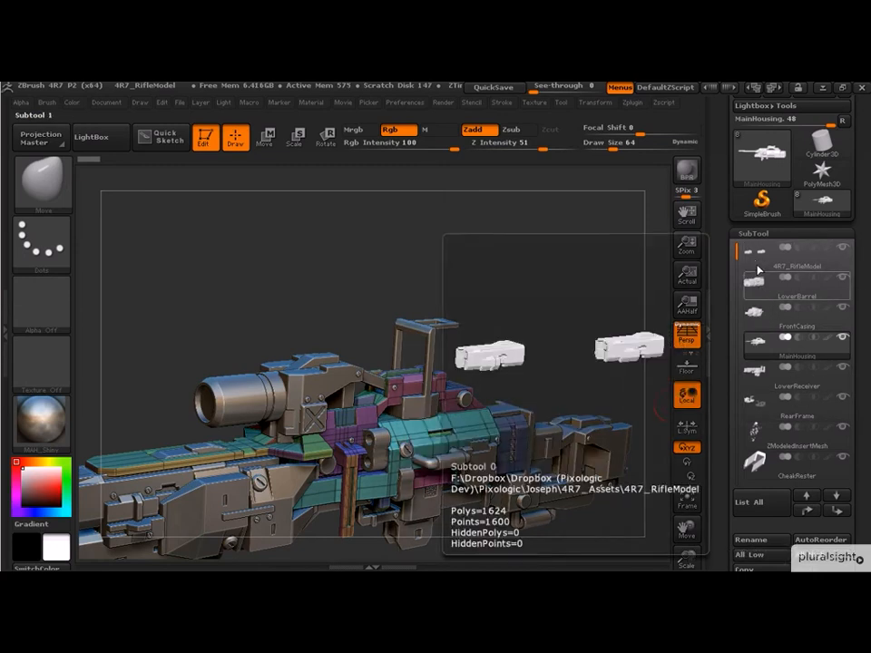
pyautogui.keyDown('shift'); pyautogui.moveTo(558, 326); pyautogui.dragTo(588, 317); pyautogui.keyUp('shift')
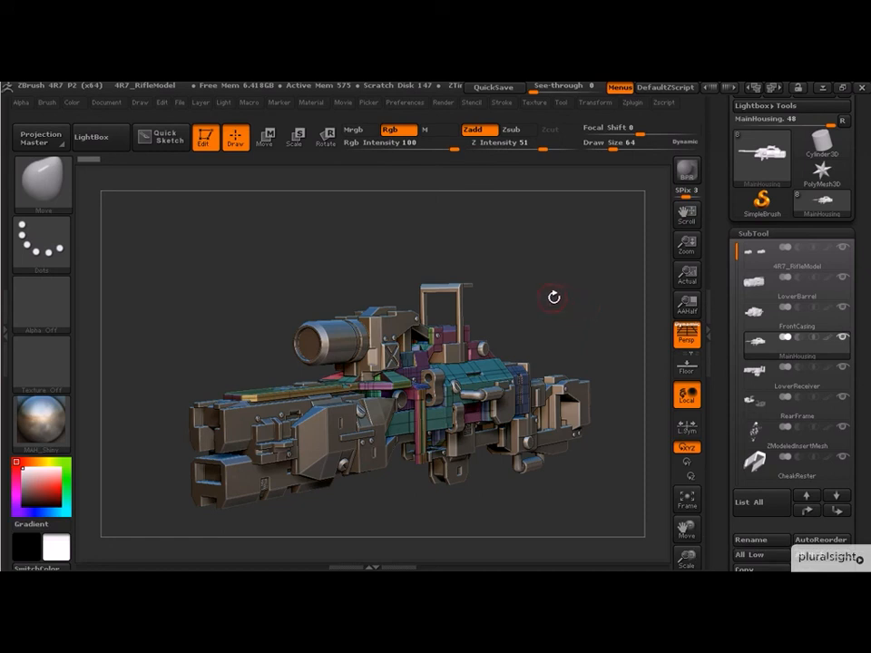
pyautogui.moveTo(554, 313); pyautogui.dragTo(581, 286)
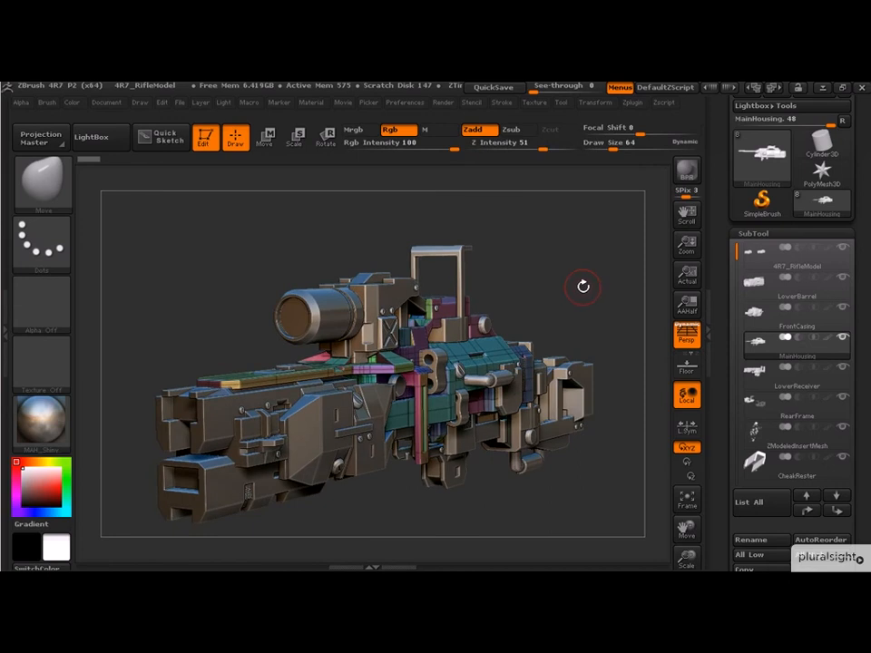
pyautogui.moveTo(588, 300); pyautogui.dragTo(668, 280)
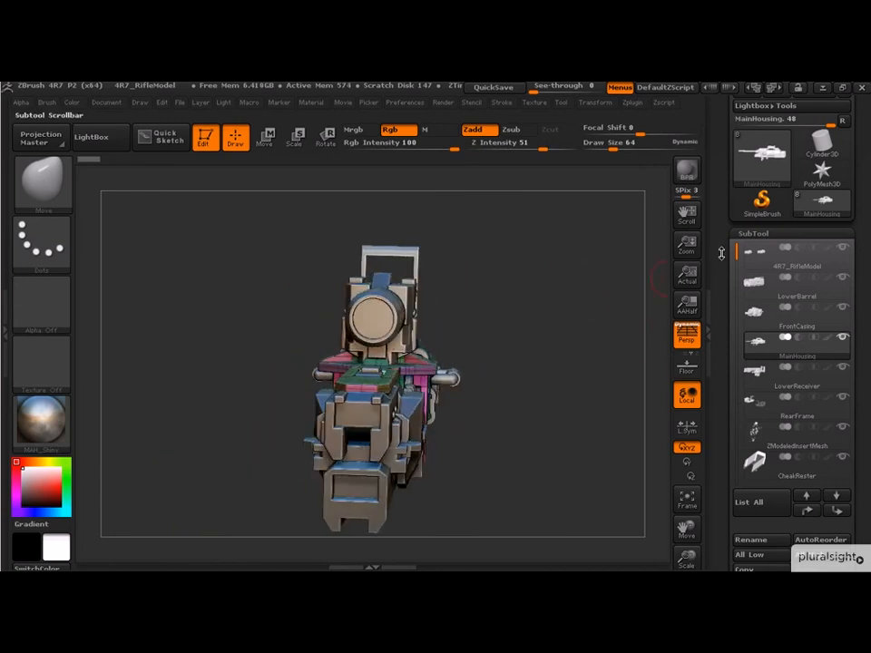
pyautogui.moveTo(597, 441); pyautogui.dragTo(581, 444)
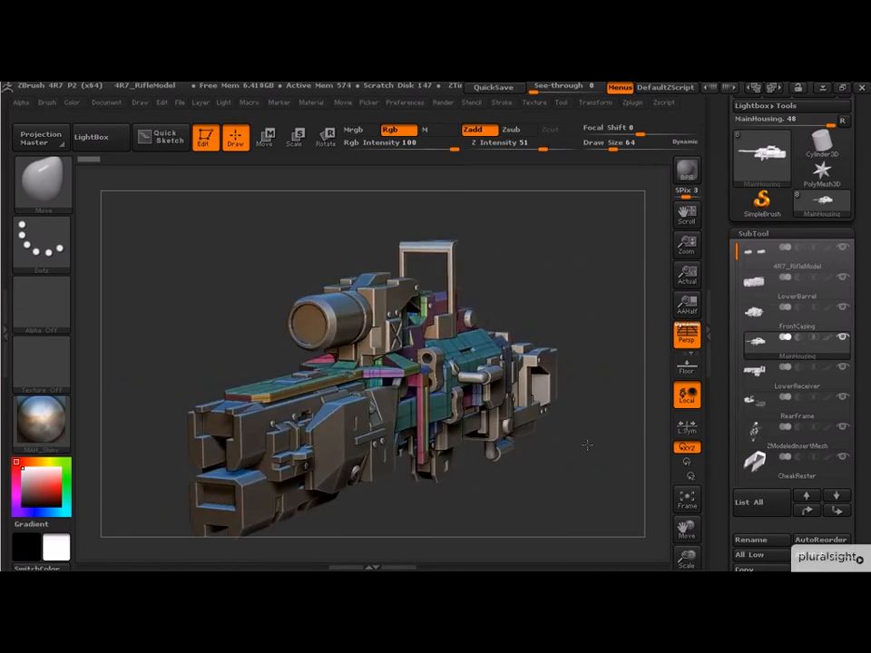